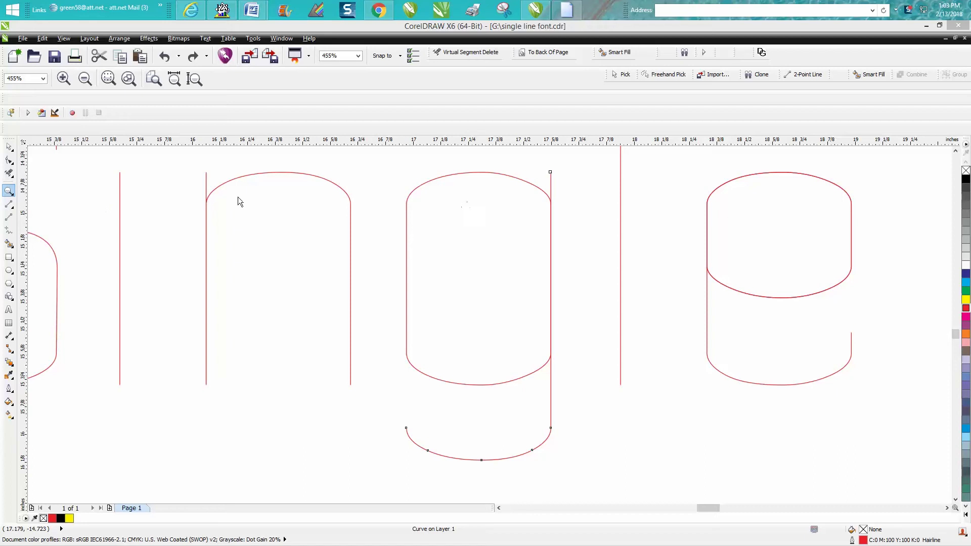
Nudge the top node of the g's tail right so the stroke slants away from the bowl
{"action": "left_click", "coordinate": [8, 147]}
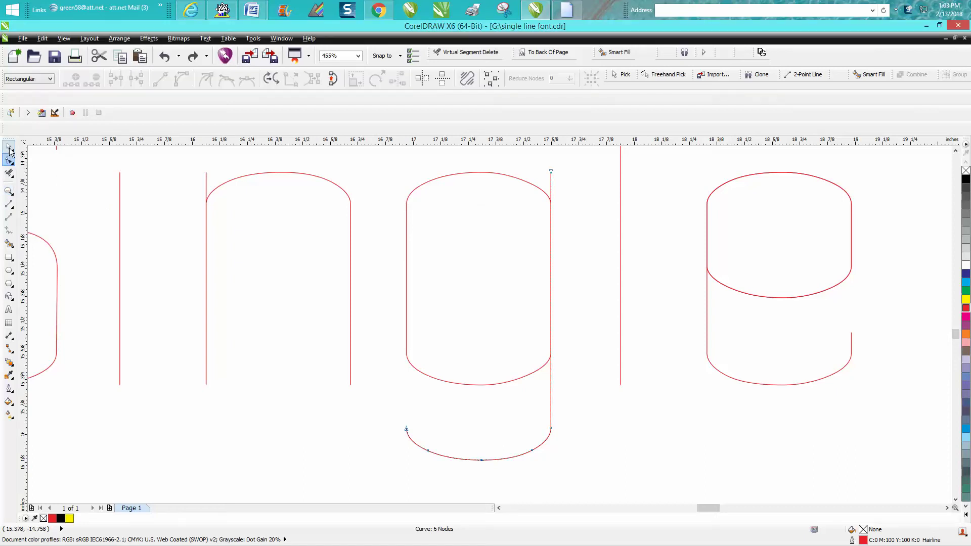
{"action": "left_click", "coordinate": [173, 171]}
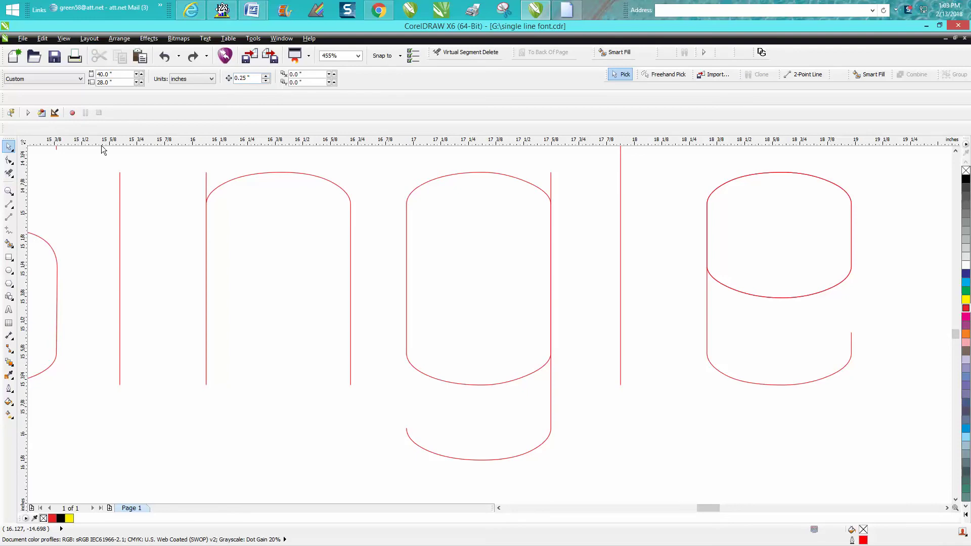
{"action": "left_click", "coordinate": [8, 160]}
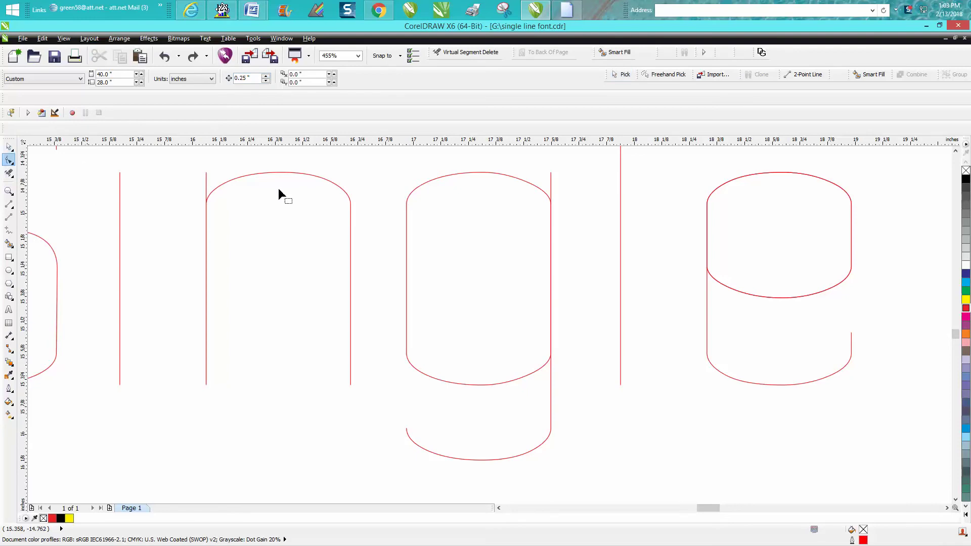
{"action": "left_click", "coordinate": [551, 173]}
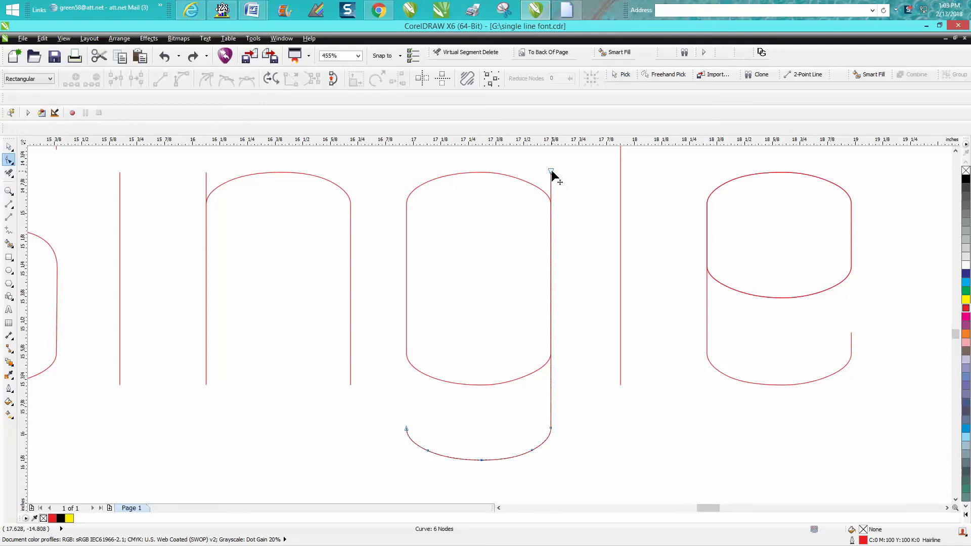
{"action": "left_click", "coordinate": [552, 172]}
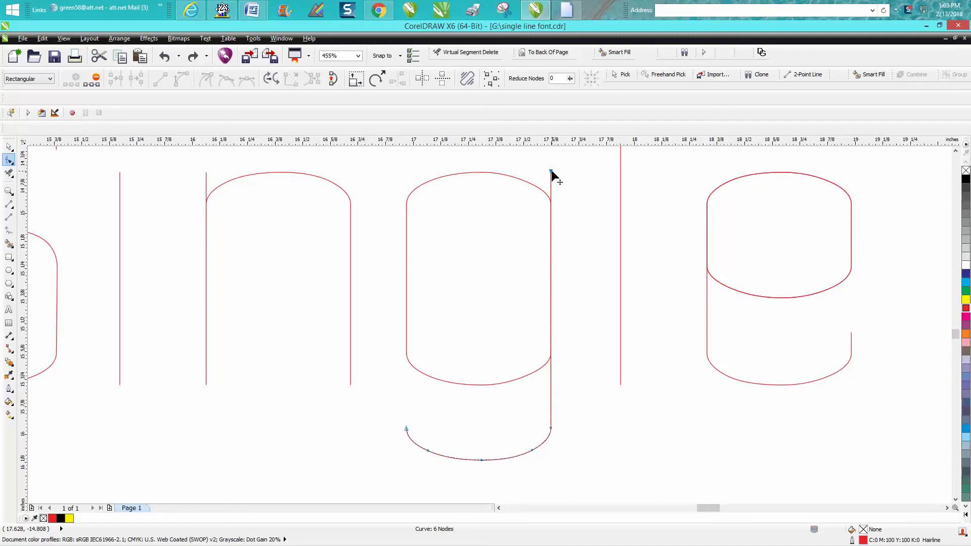
{"action": "key", "text": "Right"}
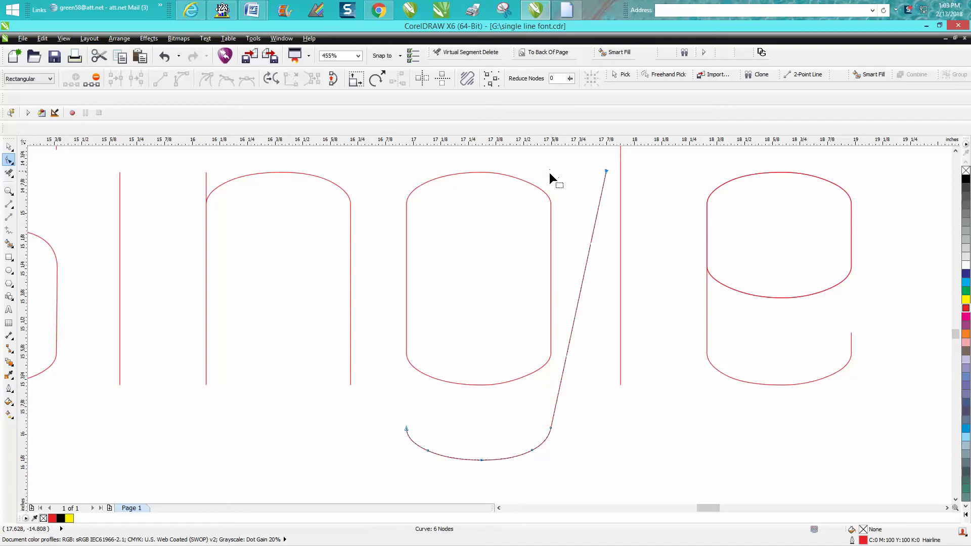
{"action": "left_click", "coordinate": [550, 226]}
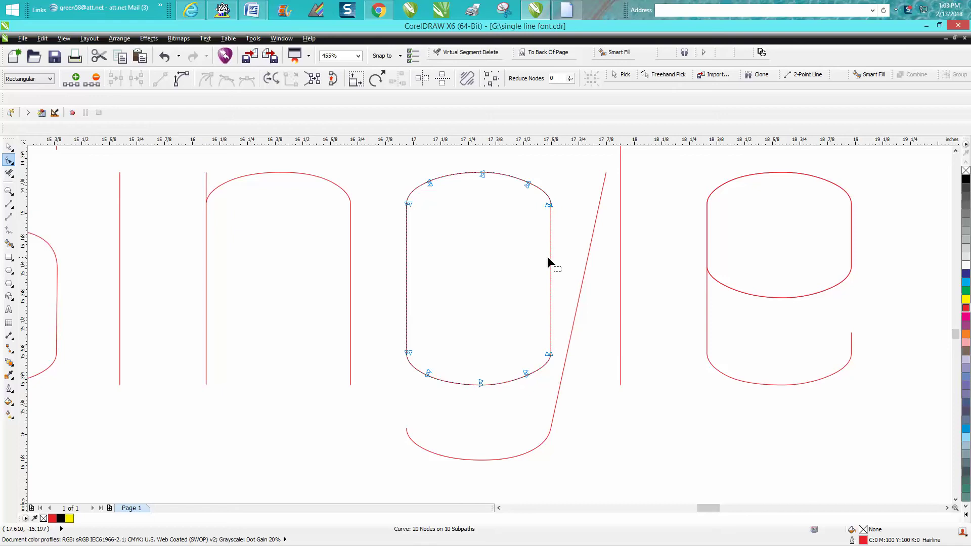
{"action": "left_click", "coordinate": [554, 206]}
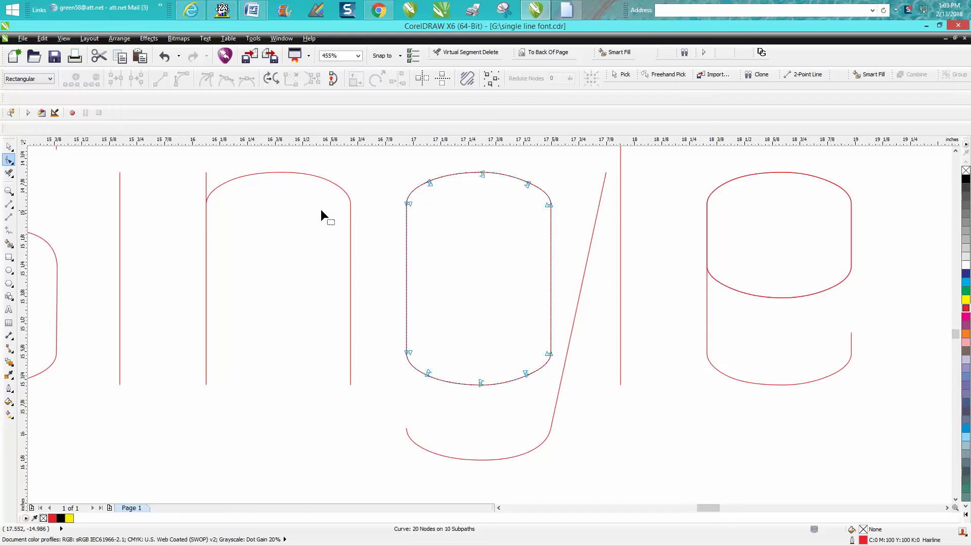
Detach the vertical right-side segment of the g's bowl and delete it
{"action": "left_click", "coordinate": [9, 191]}
{"action": "left_click_drag", "start_coordinate": [505, 190], "coordinate": [639, 392]}
{"action": "key", "text": "F10"}
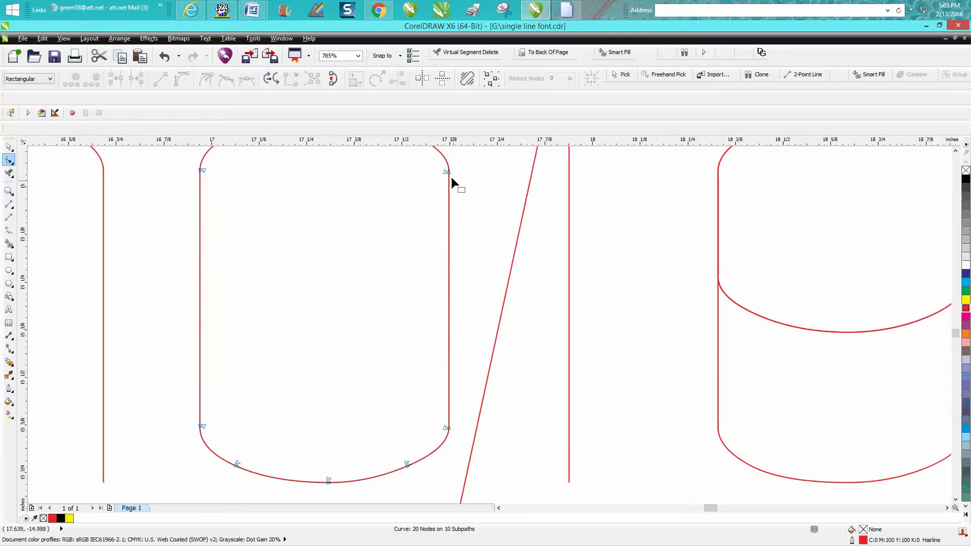
{"action": "left_click", "coordinate": [450, 177]}
{"action": "left_click_drag", "start_coordinate": [470, 183], "coordinate": [475, 187]}
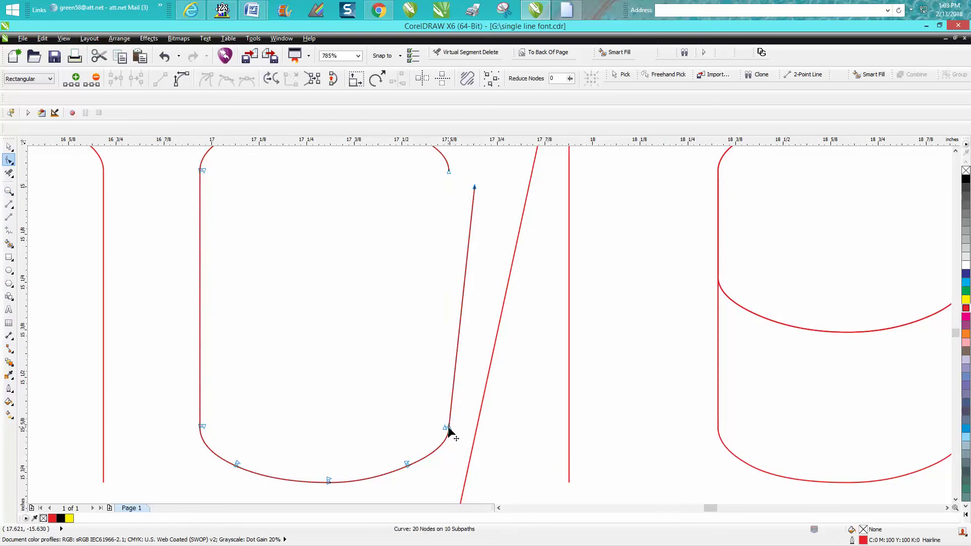
{"action": "left_click_drag", "start_coordinate": [448, 427], "coordinate": [463, 400]}
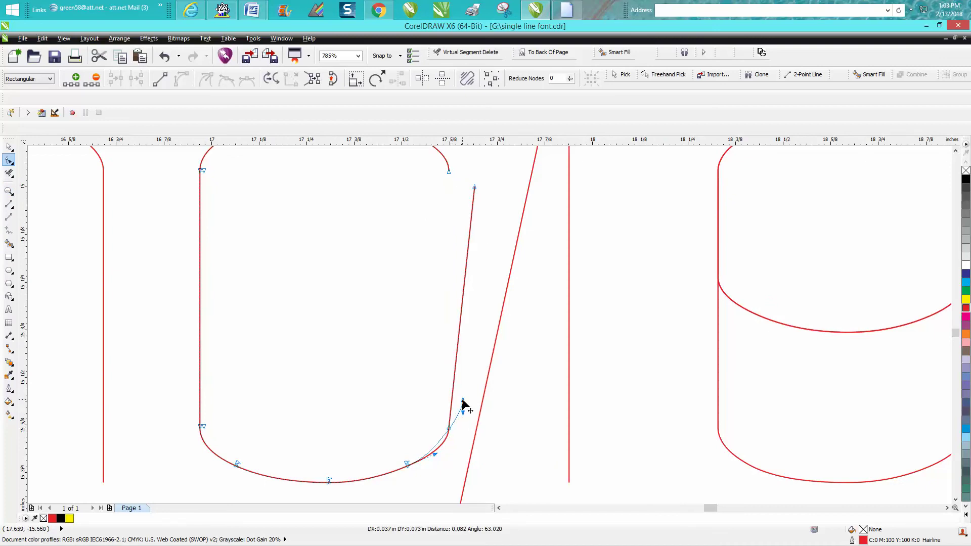
{"action": "left_click", "coordinate": [163, 57]}
{"action": "left_click_drag", "start_coordinate": [444, 428], "coordinate": [432, 412]}
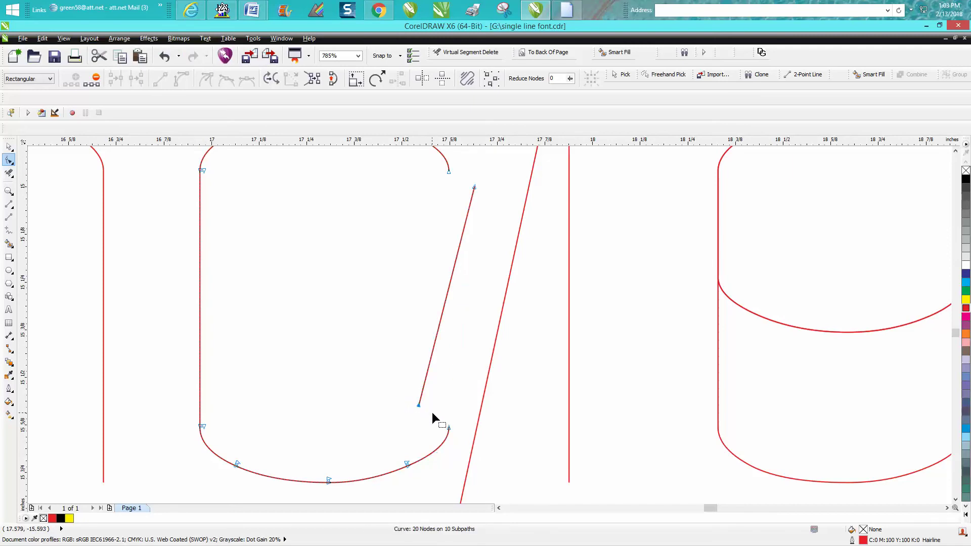
{"action": "key", "text": "Delete"}
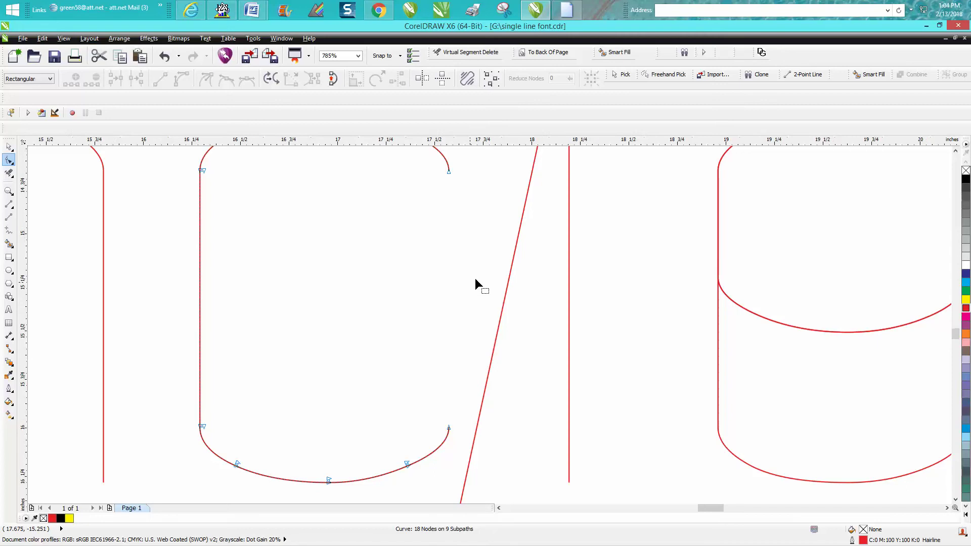
{"action": "scroll", "coordinate": [475, 282], "scroll_direction": "down", "scroll_amount": 2}
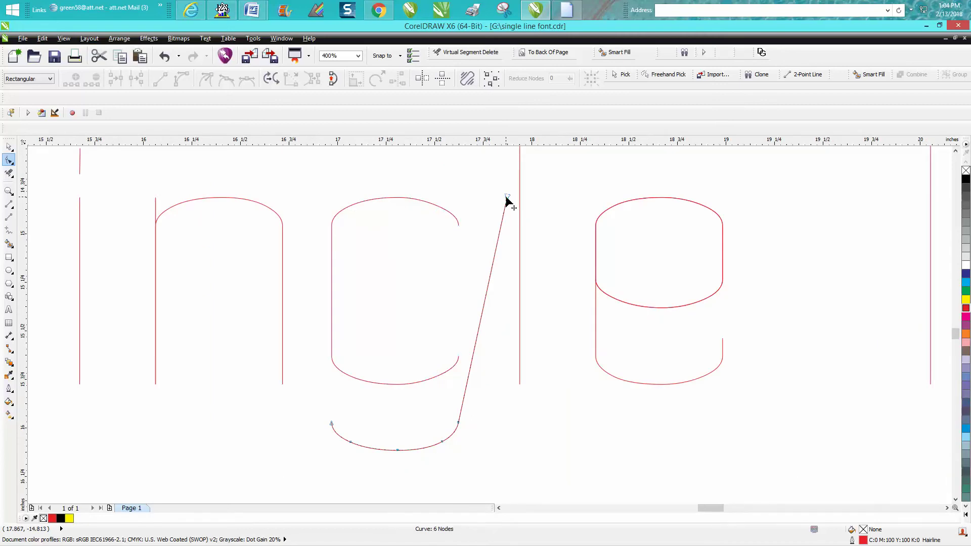
Drag the tail's top node back left so the g's tail stands vertical
{"action": "left_click", "coordinate": [506, 198]}
{"action": "left_click_drag", "start_coordinate": [507, 198], "coordinate": [458, 197]}
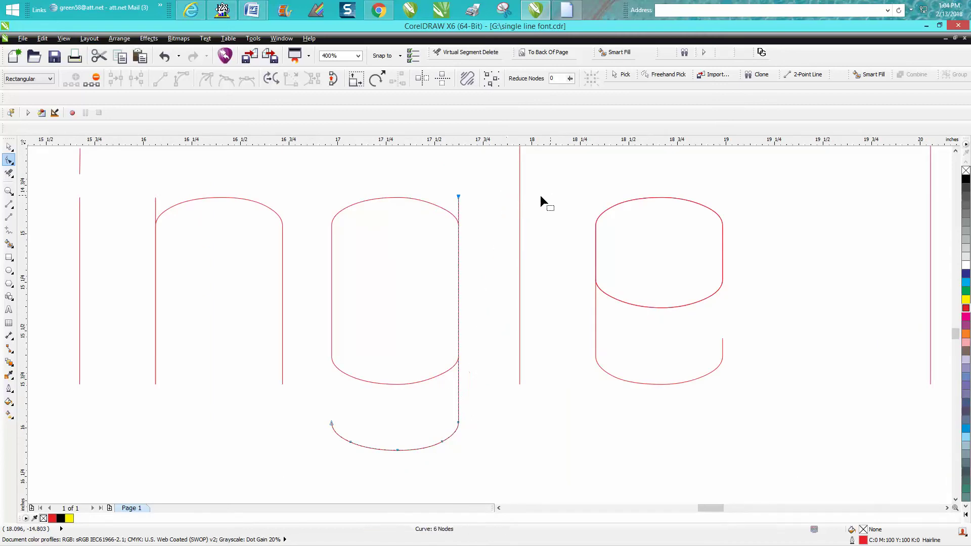
{"action": "left_click", "coordinate": [9, 147]}
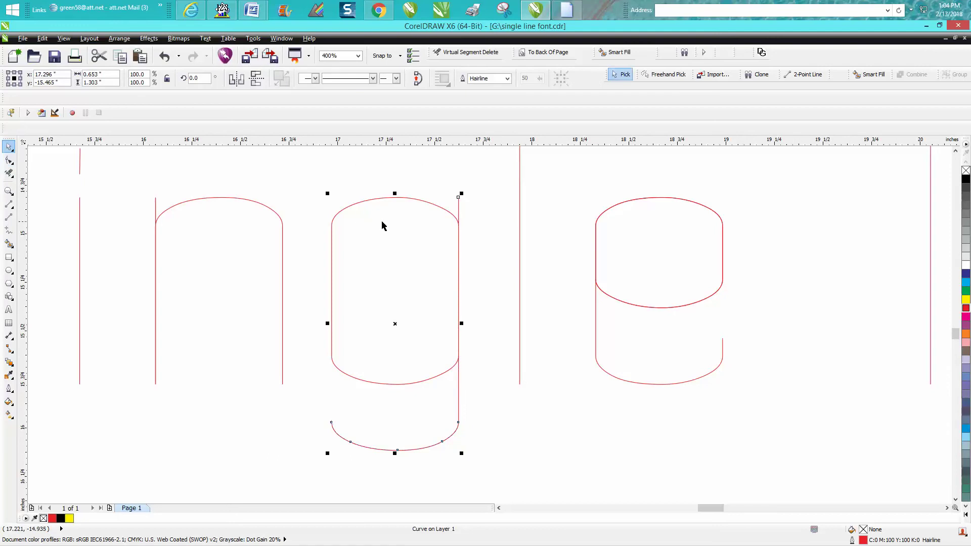
{"action": "left_click", "coordinate": [389, 177]}
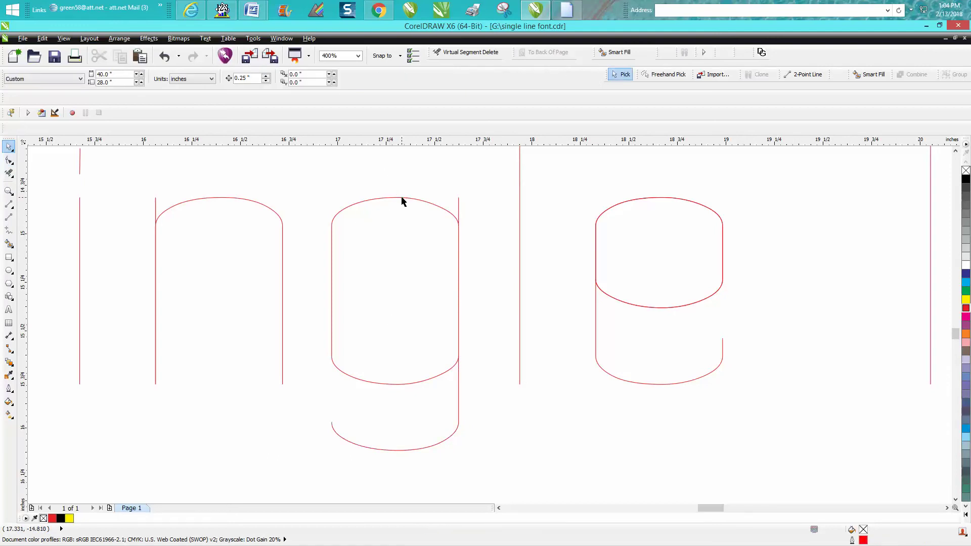
Try shifting the g's bowl slightly left, then undo that move
{"action": "left_click", "coordinate": [401, 198]}
{"action": "left_click_drag", "start_coordinate": [395, 291], "coordinate": [370, 287]}
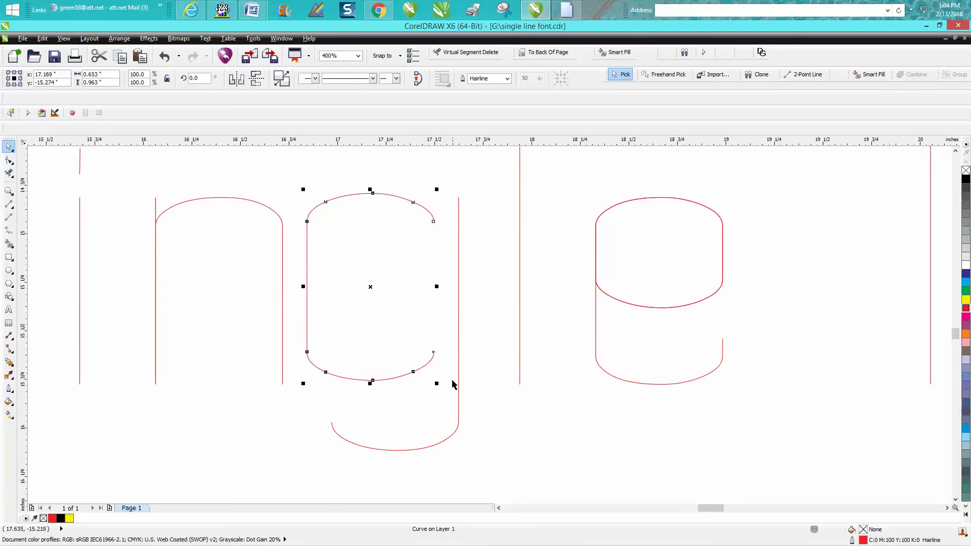
{"action": "left_click", "coordinate": [164, 56]}
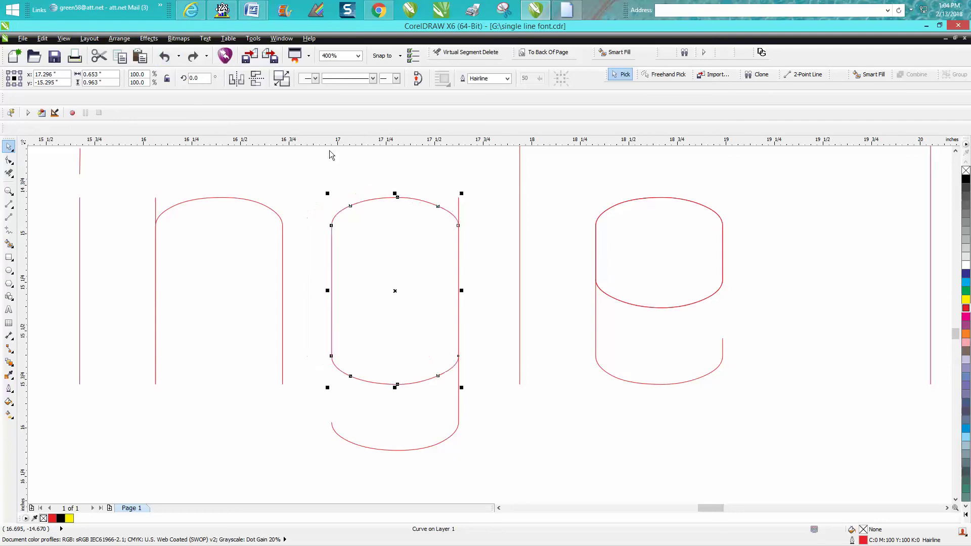
{"action": "left_click", "coordinate": [8, 190]}
Join the two end nodes at the top of the g's bowl into one continuous arc
{"action": "left_click_drag", "start_coordinate": [362, 189], "coordinate": [470, 238]}
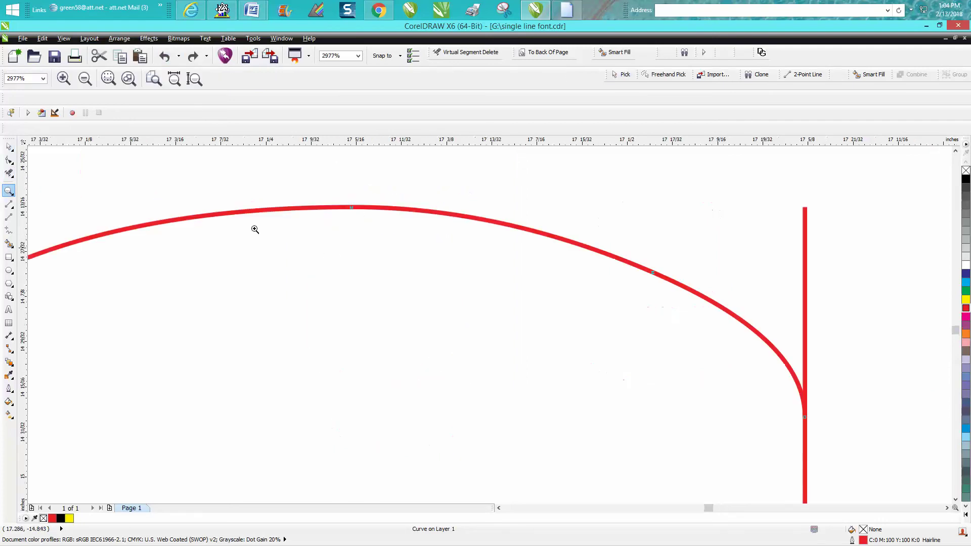
{"action": "left_click", "coordinate": [9, 159]}
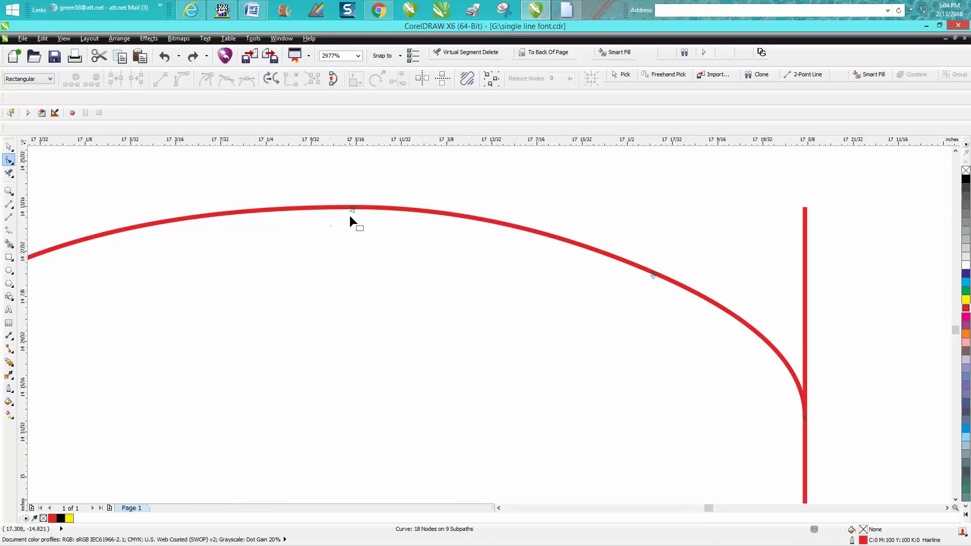
{"action": "left_click_drag", "start_coordinate": [352, 214], "coordinate": [353, 234]}
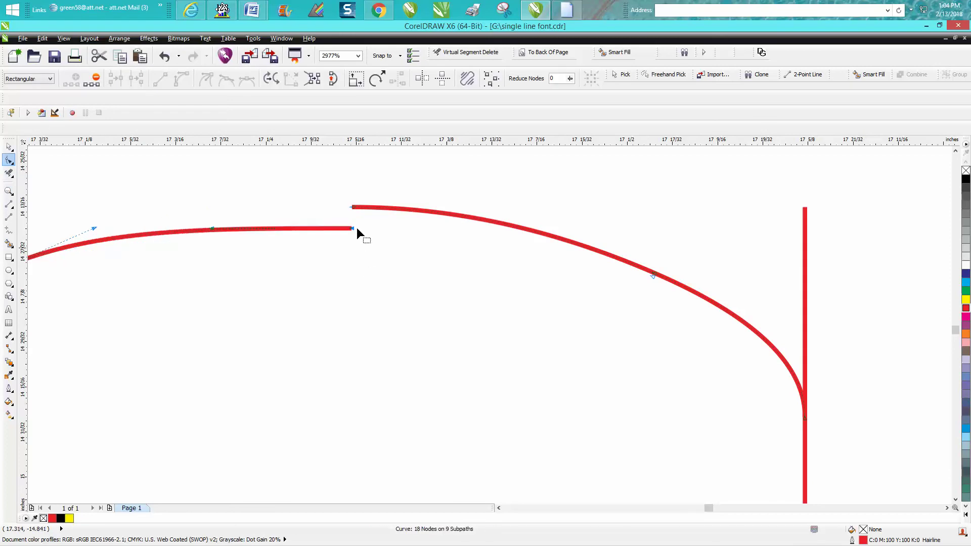
{"action": "left_click", "coordinate": [164, 56]}
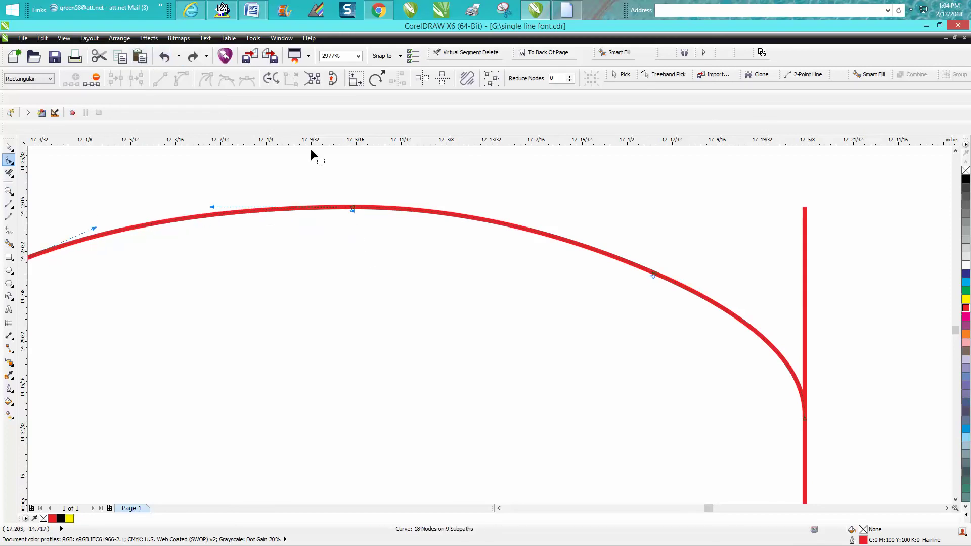
{"action": "left_click_drag", "start_coordinate": [336, 170], "coordinate": [369, 264]}
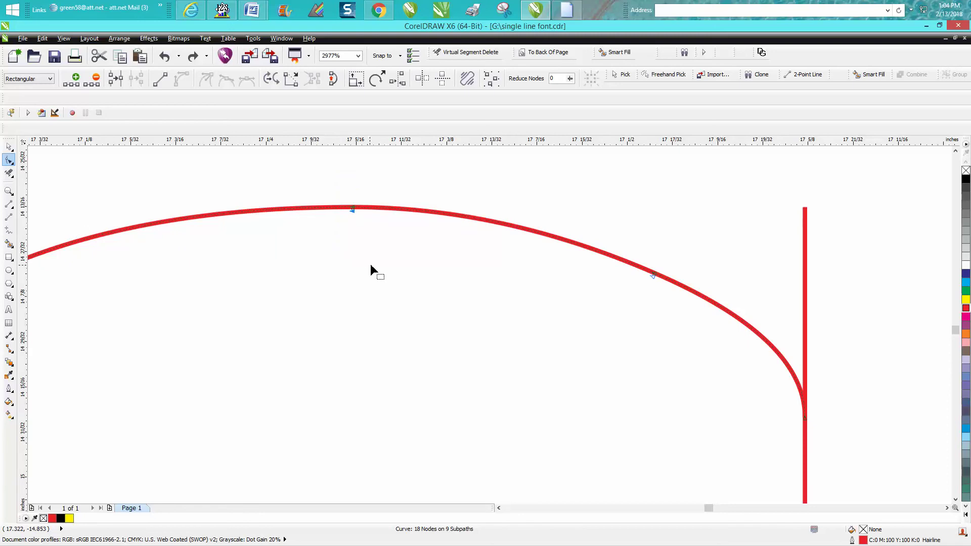
{"action": "left_click", "coordinate": [116, 81]}
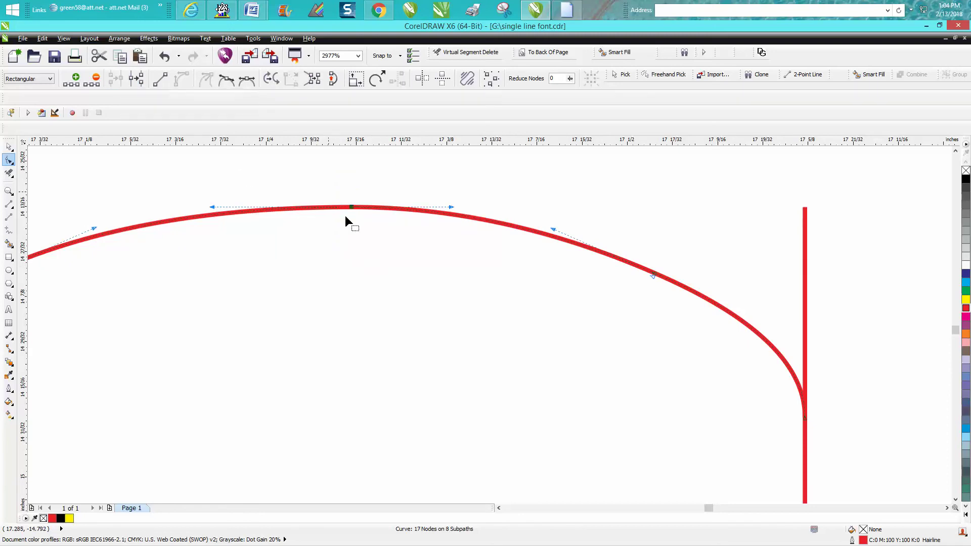
{"action": "scroll", "coordinate": [354, 235], "scroll_direction": "down", "scroll_amount": 2}
Join the broken node pairs at the bowl's right side, lower edge and left side
{"action": "mouse_move", "coordinate": [504, 238]}
{"action": "left_mouse_down"}
{"action": "mouse_move", "coordinate": [532, 284]}
{"action": "mouse_move", "coordinate": [517, 274]}
{"action": "left_mouse_up"}
{"action": "left_click", "coordinate": [124, 39]}
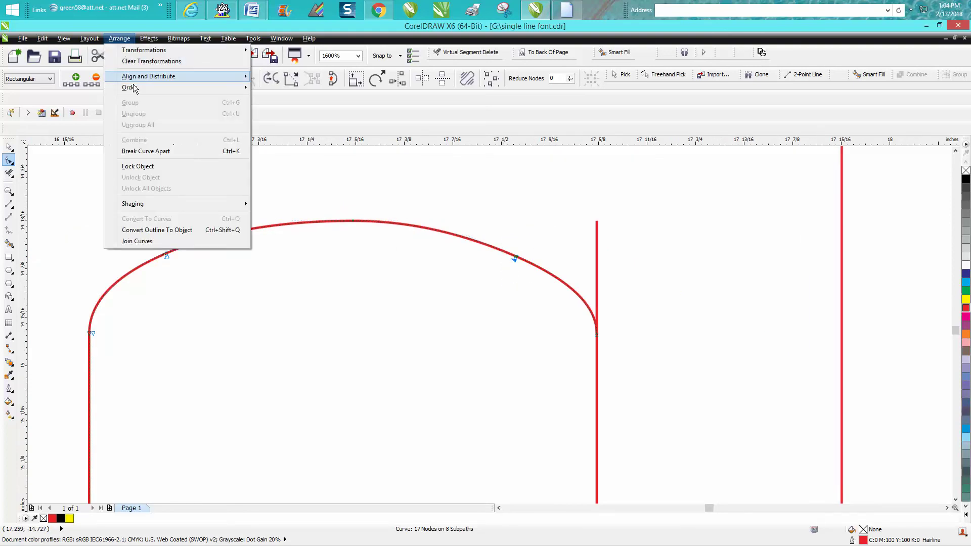
{"action": "left_click", "coordinate": [60, 170]}
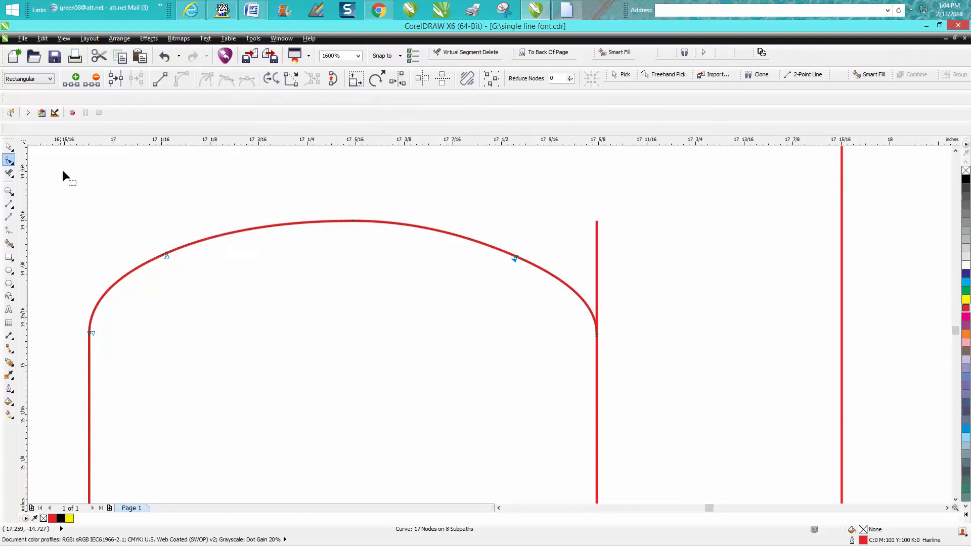
{"action": "left_click", "coordinate": [116, 80]}
{"action": "left_click_drag", "start_coordinate": [149, 221], "coordinate": [184, 263]}
{"action": "left_click", "coordinate": [115, 79]}
{"action": "left_click", "coordinate": [92, 333]}
{"action": "left_click", "coordinate": [125, 81]}
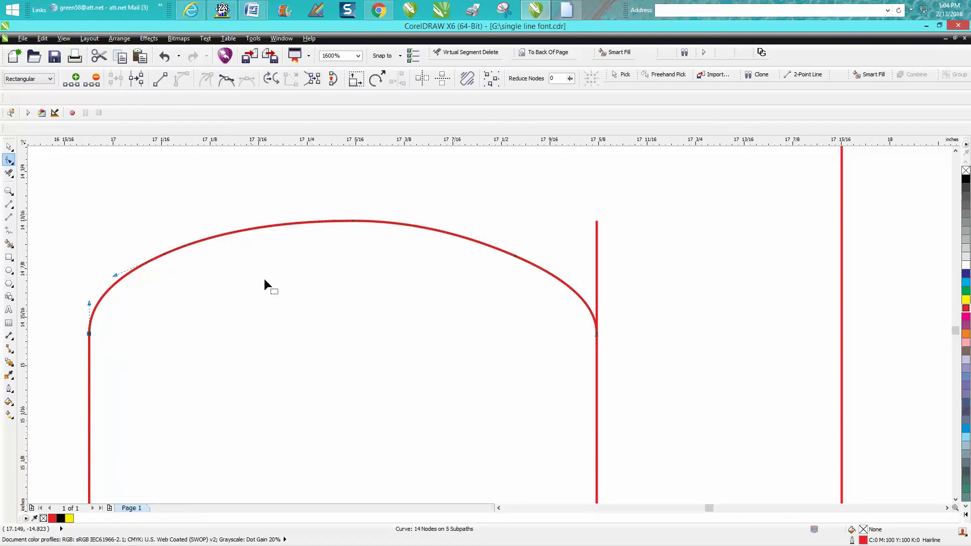
Join the remaining breaks at the bottom centre, bottom left and bottom right of the bowl
{"action": "scroll", "coordinate": [286, 304], "scroll_direction": "down", "scroll_amount": 1}
{"action": "scroll", "coordinate": [366, 316], "scroll_direction": "down", "scroll_amount": 1}
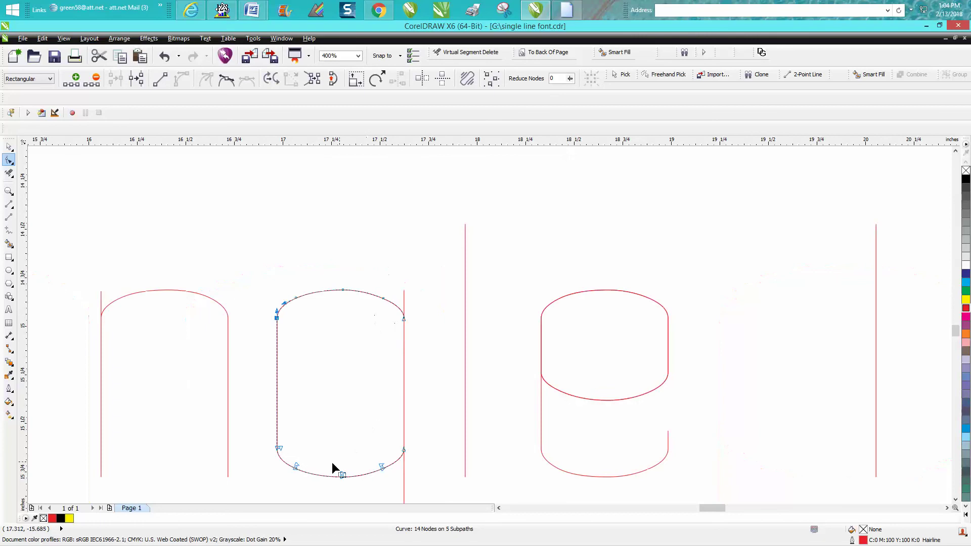
{"action": "left_click_drag", "start_coordinate": [318, 490], "coordinate": [390, 491]}
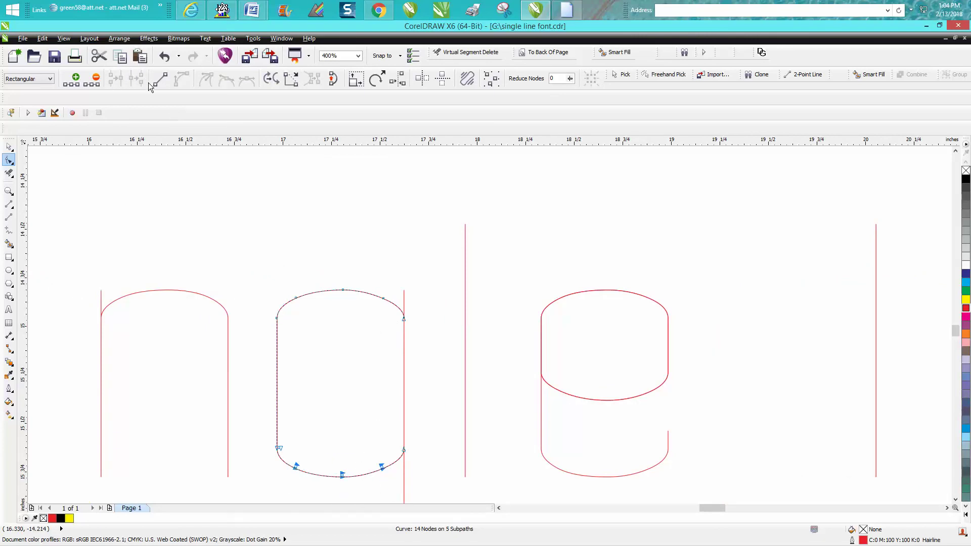
{"action": "left_click", "coordinate": [334, 436]}
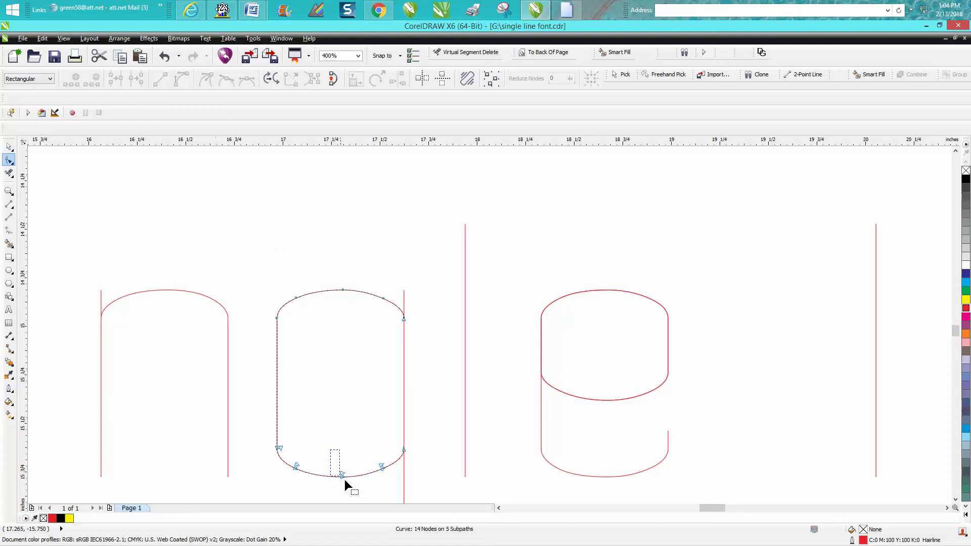
{"action": "left_click_drag", "start_coordinate": [345, 479], "coordinate": [354, 481]}
{"action": "left_click", "coordinate": [116, 79]}
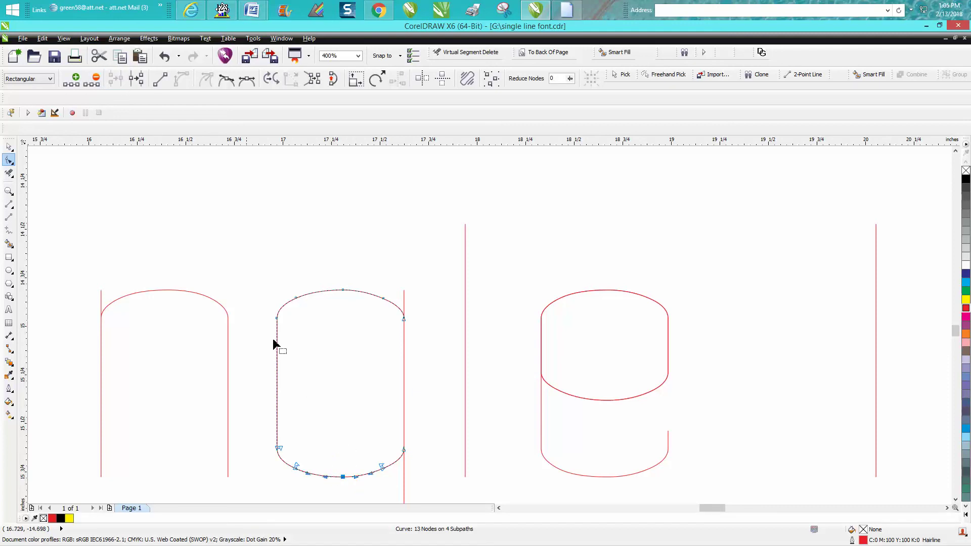
{"action": "left_click_drag", "start_coordinate": [309, 478], "coordinate": [309, 478]}
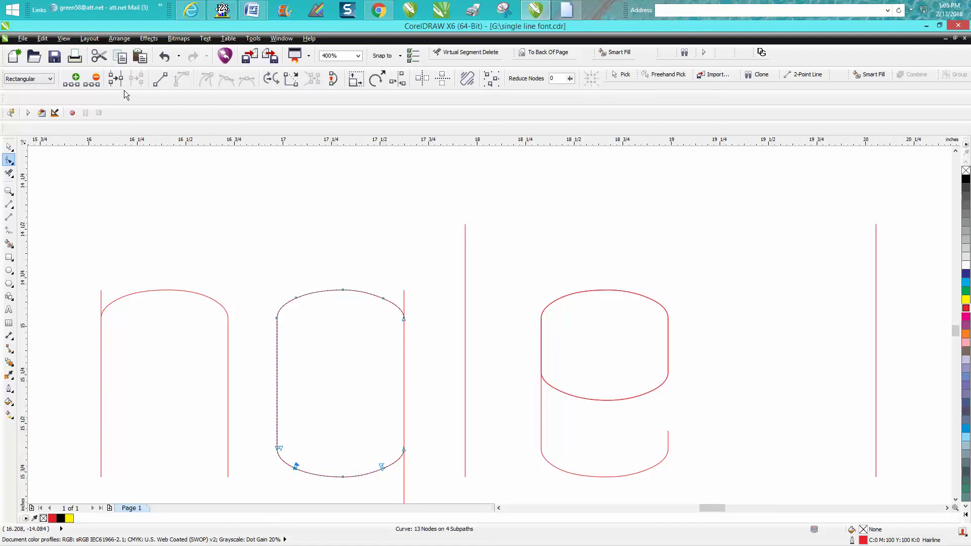
{"action": "left_click", "coordinate": [116, 78]}
{"action": "left_click_drag", "start_coordinate": [390, 481], "coordinate": [390, 481]}
{"action": "left_click", "coordinate": [116, 78]}
{"action": "left_click", "coordinate": [286, 159]}
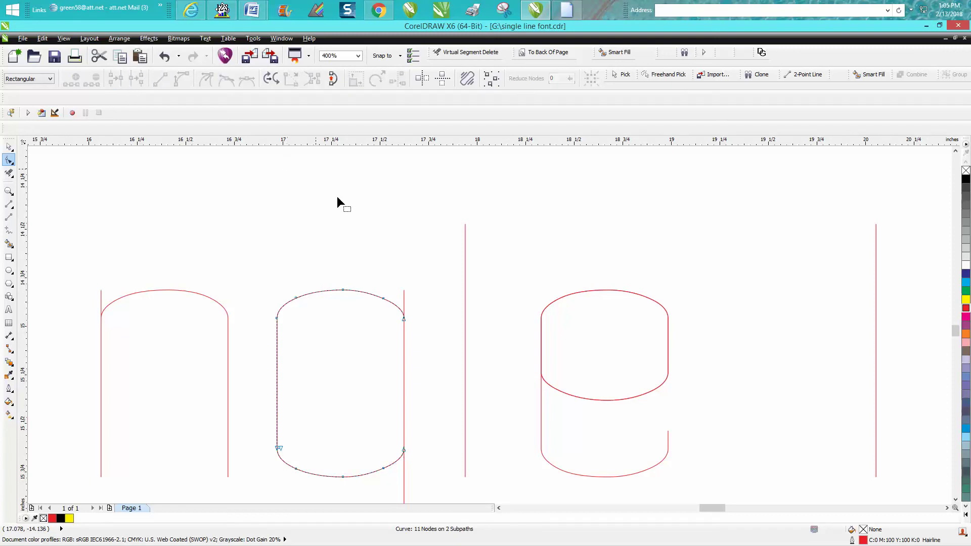
Zoom into the bowl's lower-left corner and select the nodes where the line meets the curve
{"action": "left_click", "coordinate": [8, 191]}
{"action": "left_click_drag", "start_coordinate": [251, 409], "coordinate": [336, 492]}
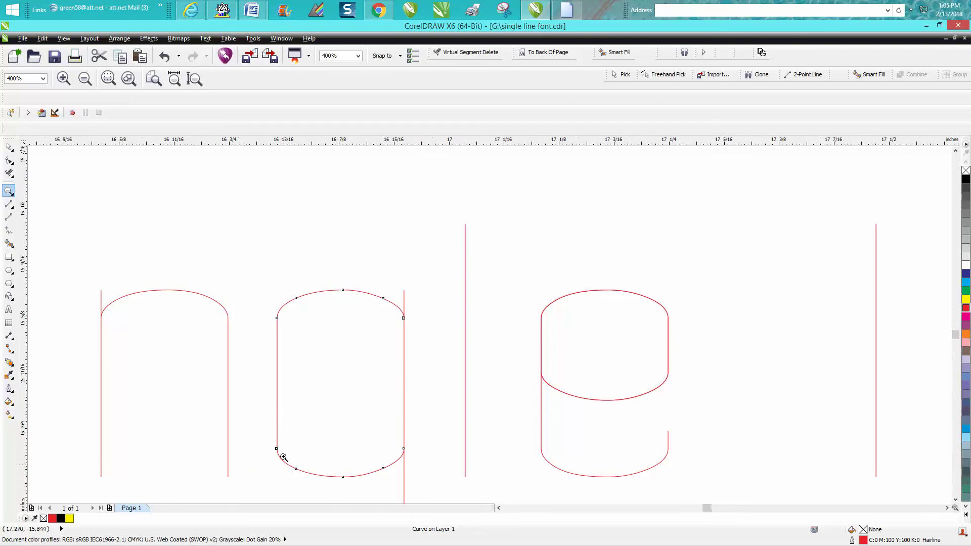
{"action": "left_click", "coordinate": [9, 160]}
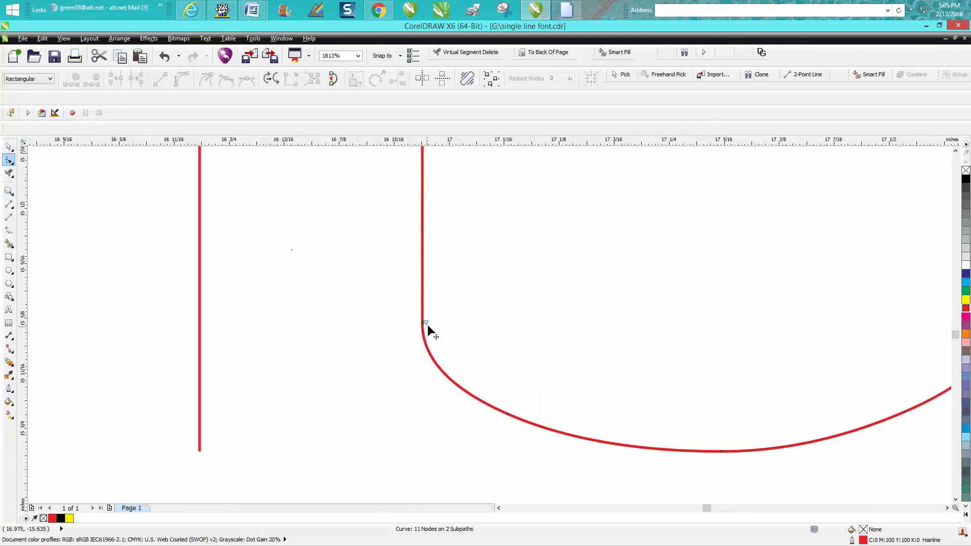
{"action": "left_click_drag", "start_coordinate": [428, 325], "coordinate": [457, 332]}
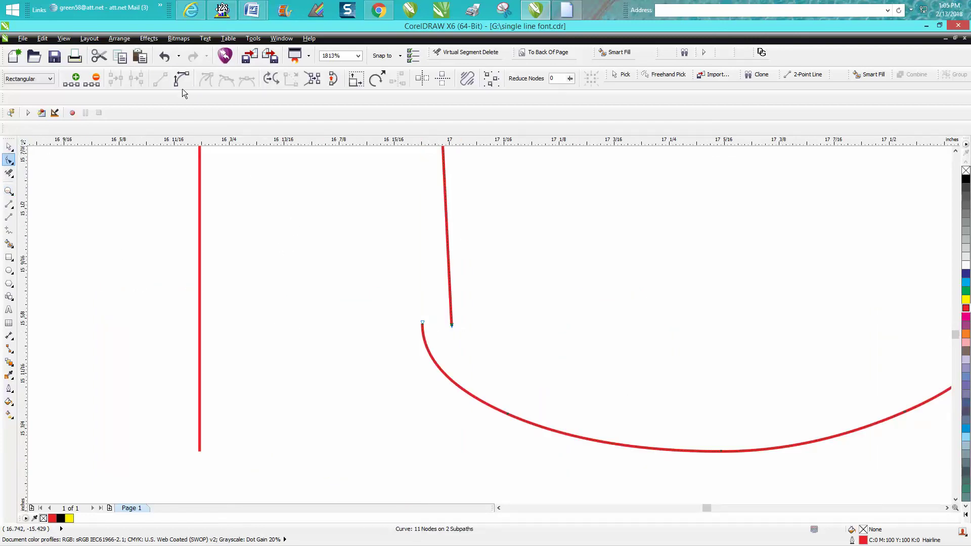
{"action": "left_click", "coordinate": [166, 56]}
{"action": "left_click_drag", "start_coordinate": [394, 302], "coordinate": [458, 350]}
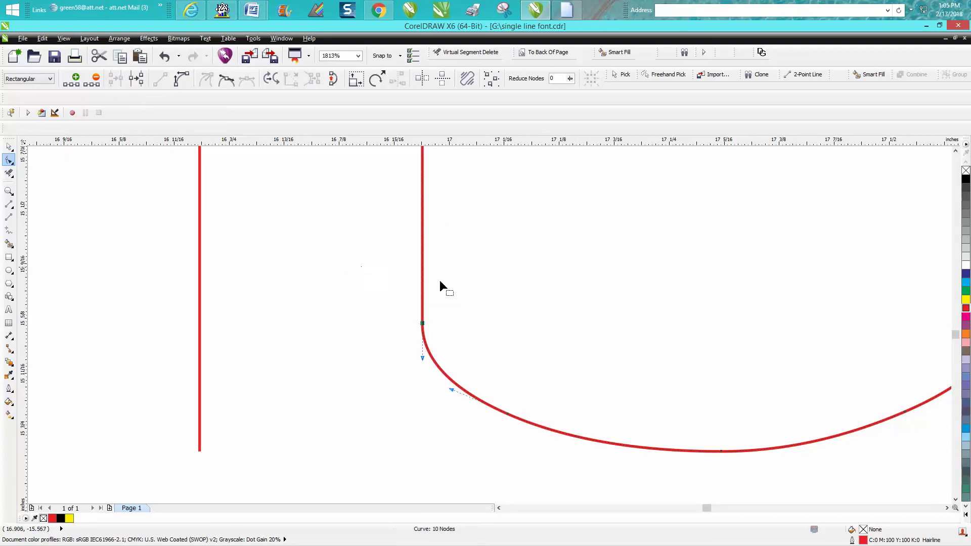
{"action": "scroll", "coordinate": [439, 281], "scroll_direction": "down", "scroll_amount": 5}
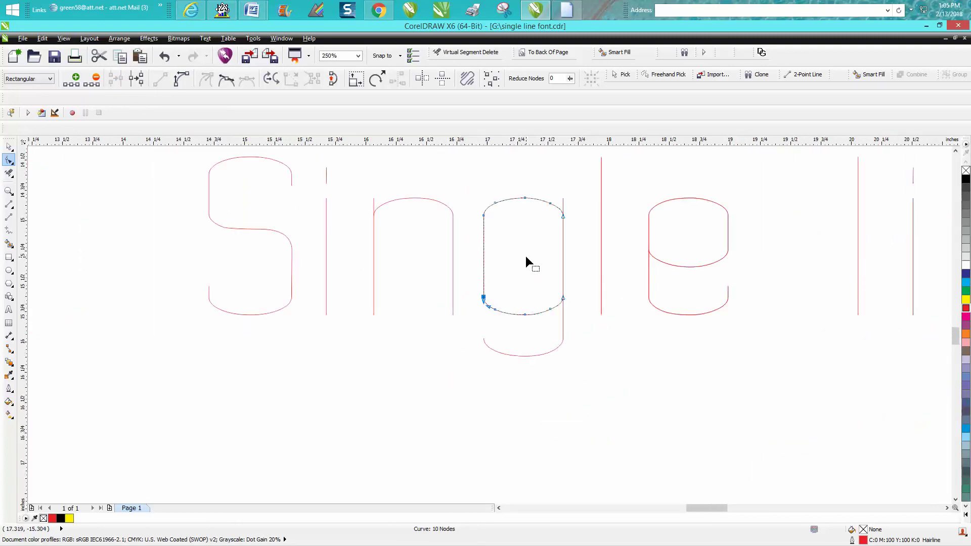
{"action": "left_click", "coordinate": [9, 190]}
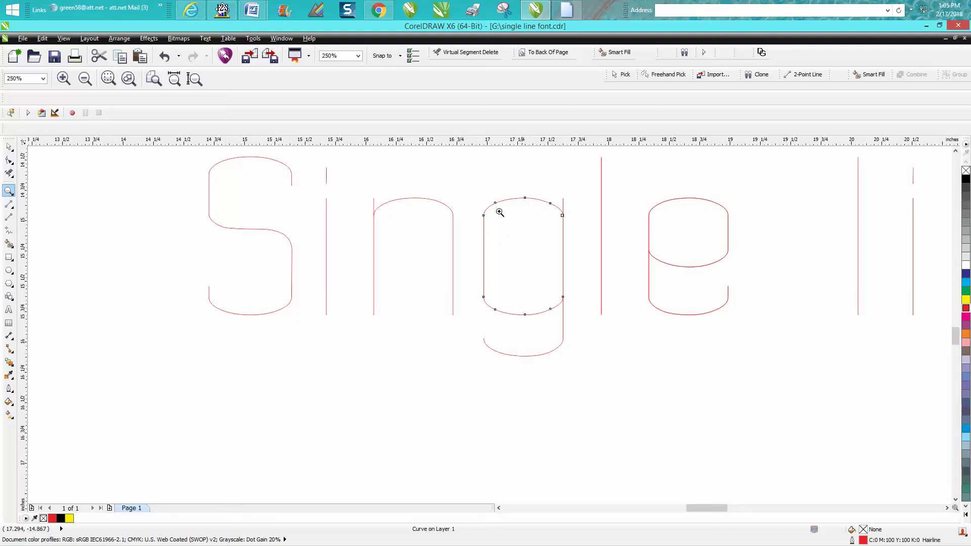
Draw a small narrow rectangle across the top arc of the g's bowl
{"action": "left_click", "coordinate": [9, 147]}
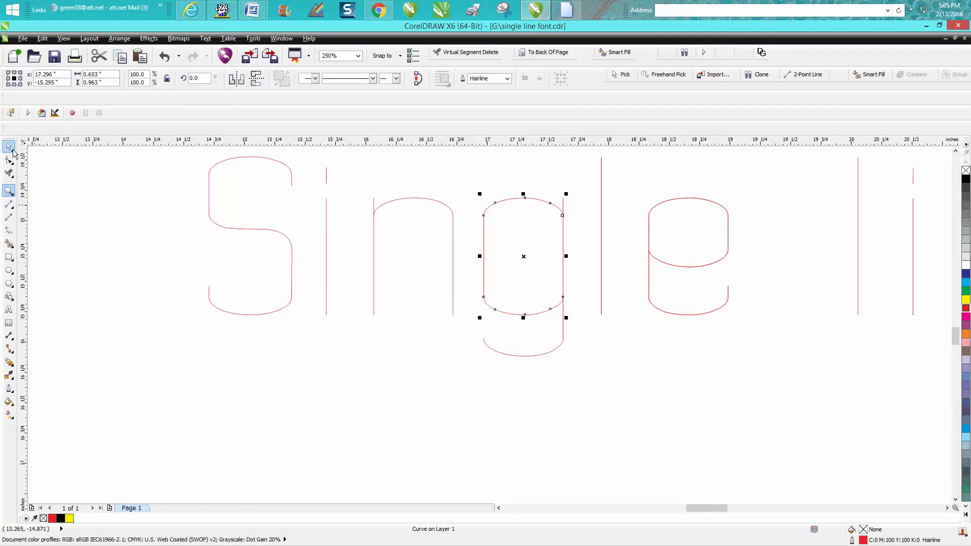
{"action": "left_click", "coordinate": [9, 191]}
{"action": "left_click_drag", "start_coordinate": [462, 181], "coordinate": [609, 332]}
{"action": "left_click", "coordinate": [9, 258]}
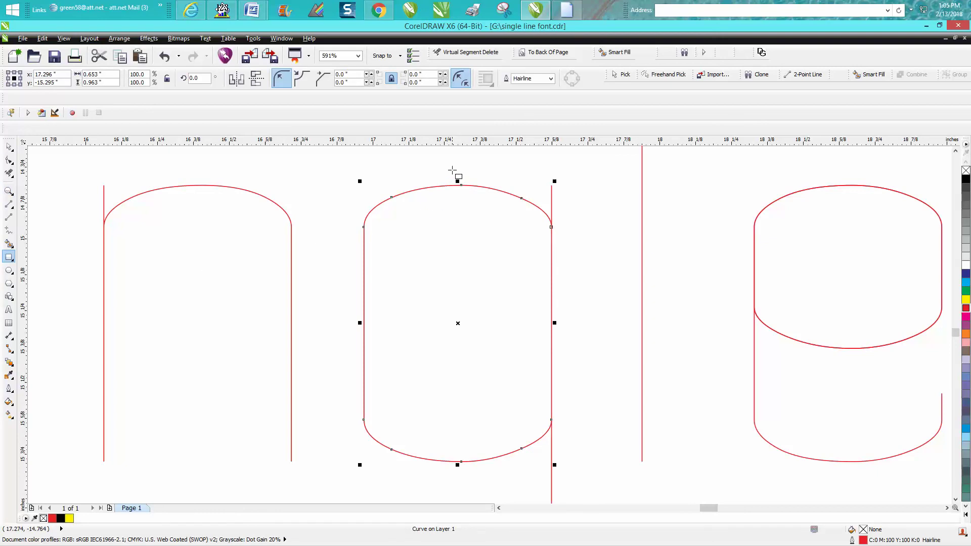
{"action": "left_click_drag", "start_coordinate": [452, 169], "coordinate": [466, 199]}
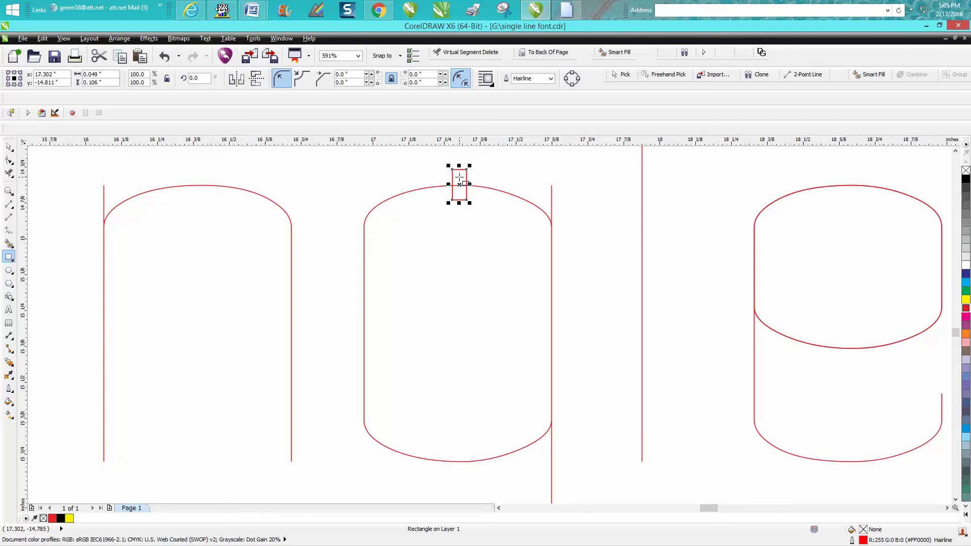
Place a copy of the rectangle across the bottom of the bowl
{"action": "key", "text": "space"}
{"action": "left_click_drag", "start_coordinate": [459, 186], "coordinate": [472, 320]}
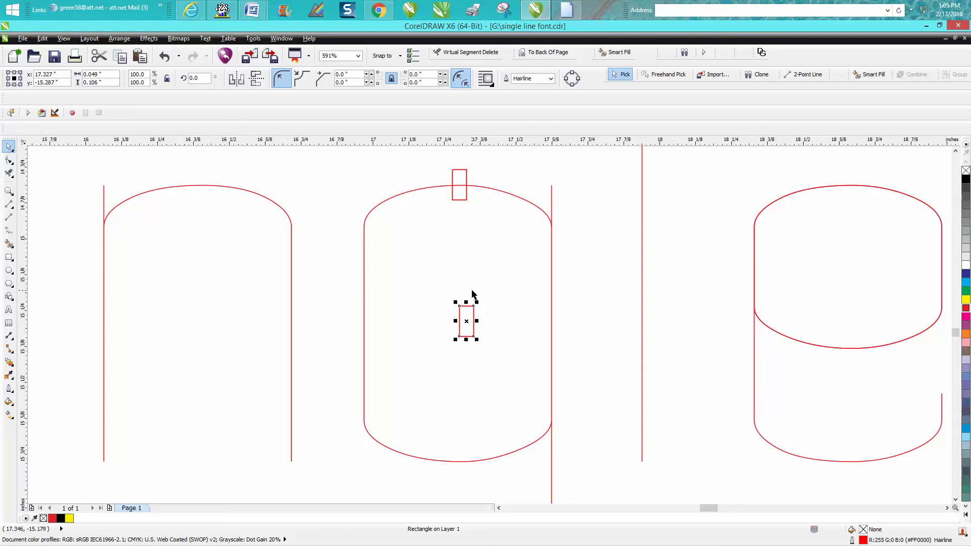
{"action": "key", "text": "Delete"}
{"action": "left_click", "coordinate": [465, 198]}
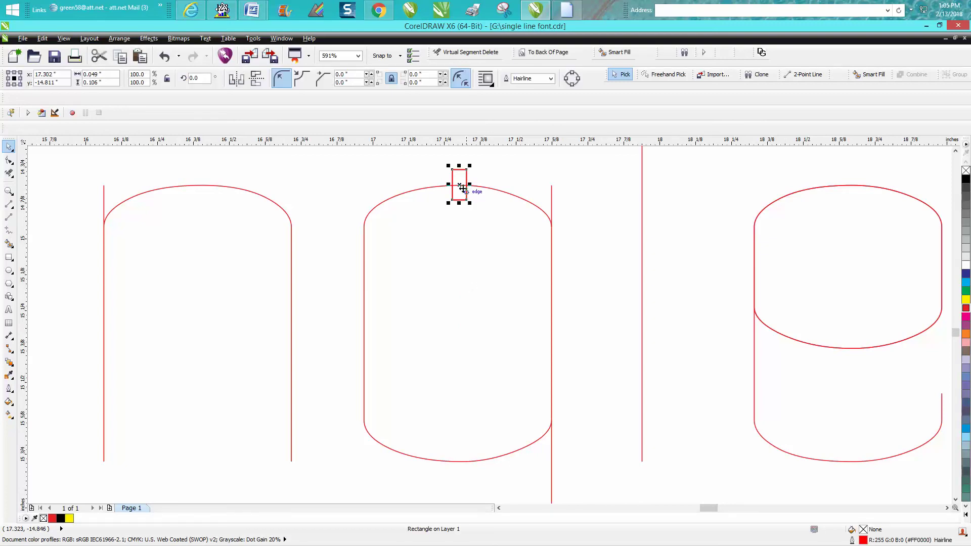
{"action": "left_click_drag", "start_coordinate": [459, 185], "coordinate": [462, 463]}
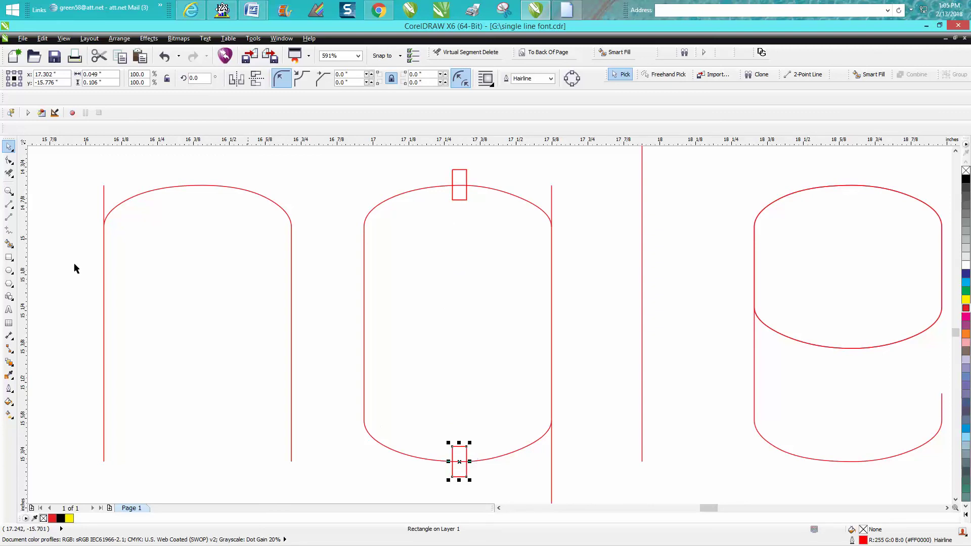
{"action": "left_click", "coordinate": [8, 173]}
Cut the bowl segments inside the top and bottom rectangles with Virtual Segment Delete
{"action": "left_click", "coordinate": [459, 185]}
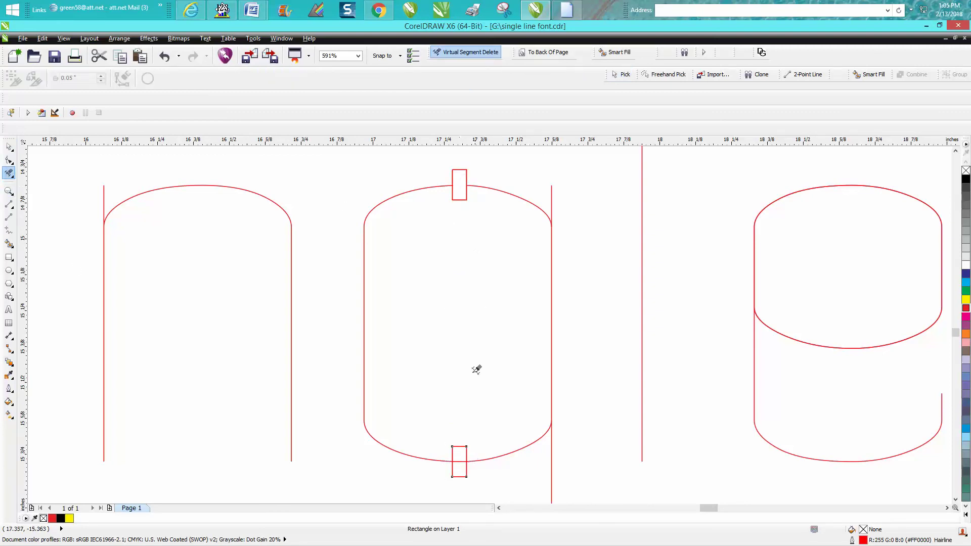
{"action": "left_click", "coordinate": [459, 461]}
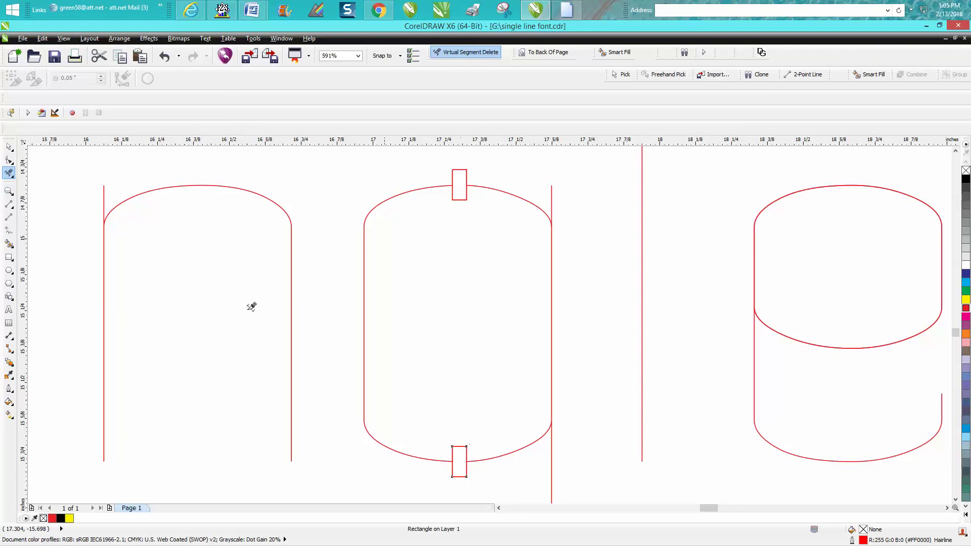
{"action": "left_click", "coordinate": [9, 147]}
Delete both marker rectangles and zoom in on the word Single
{"action": "left_click", "coordinate": [467, 177]}
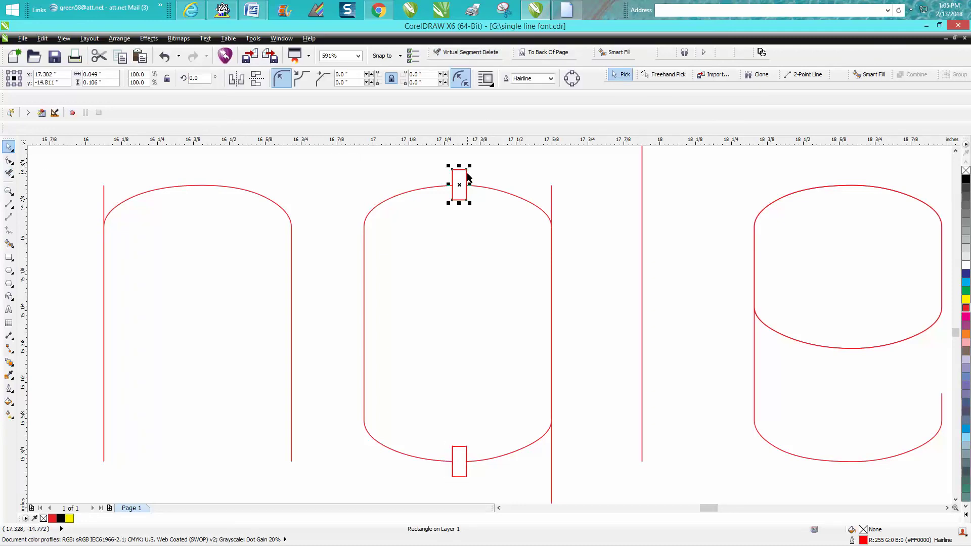
{"action": "key", "text": "Delete"}
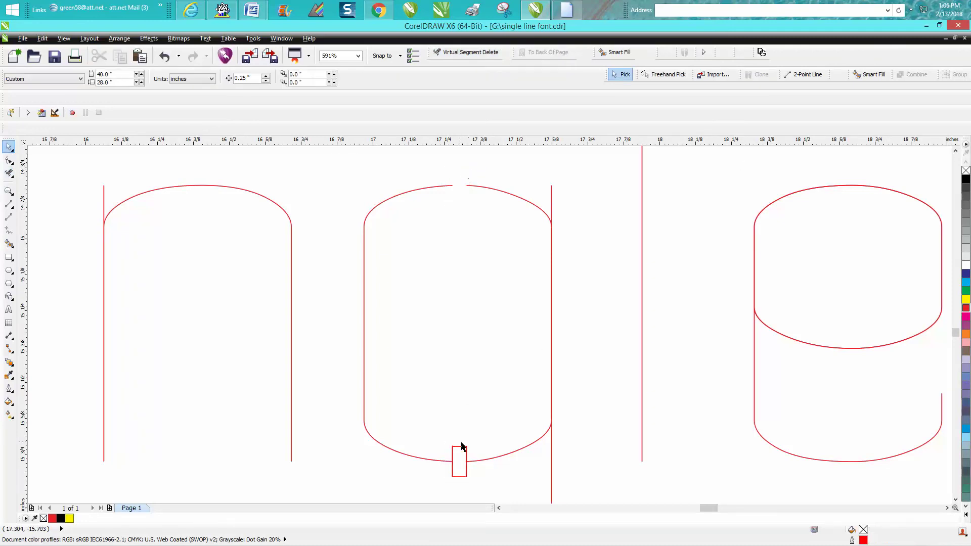
{"action": "left_click", "coordinate": [466, 452]}
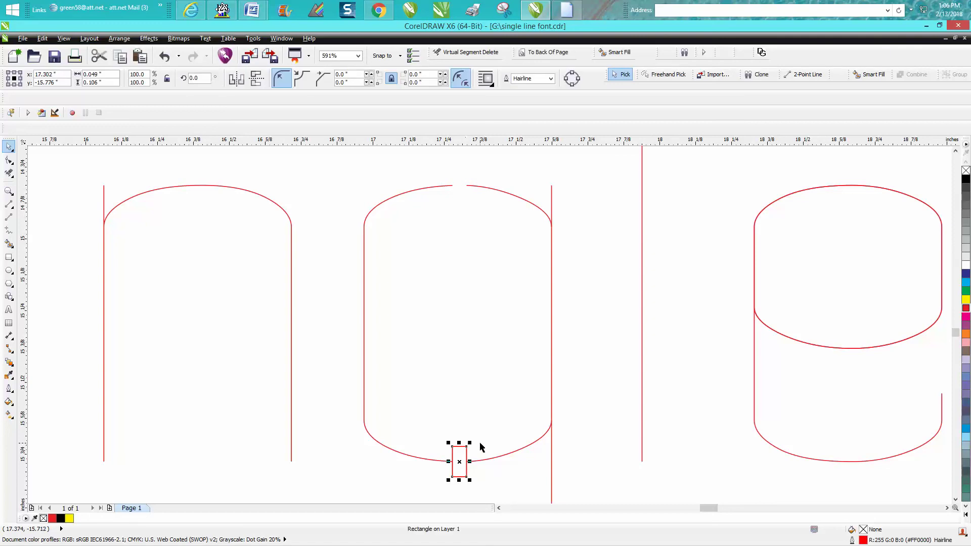
{"action": "key", "text": "Delete"}
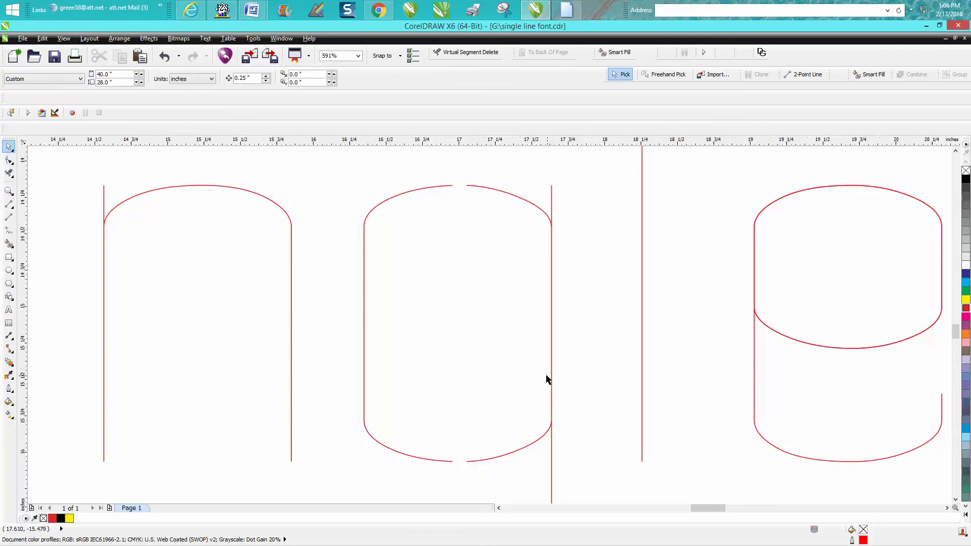
{"action": "scroll", "coordinate": [547, 380], "scroll_direction": "down", "scroll_amount": 3}
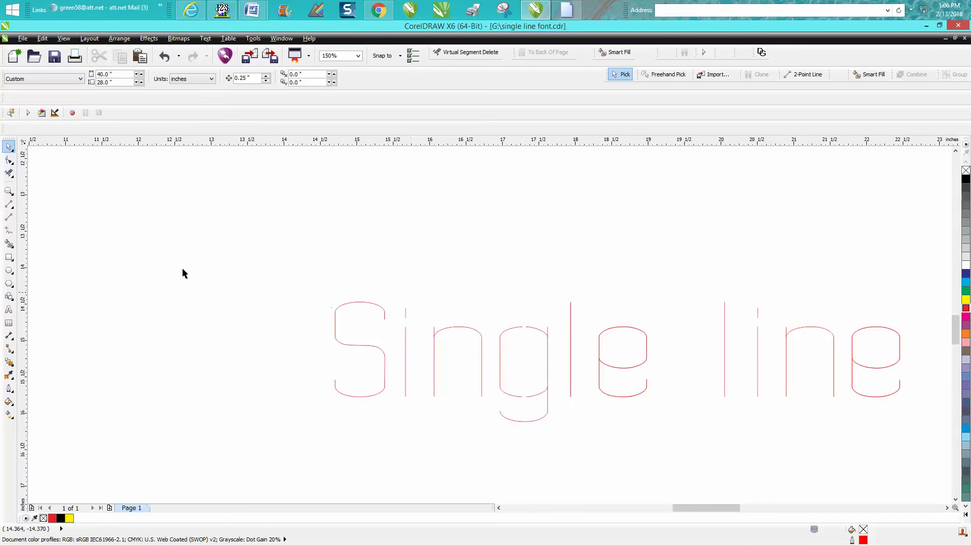
{"action": "left_click", "coordinate": [9, 191]}
{"action": "left_click_drag", "start_coordinate": [329, 281], "coordinate": [709, 449]}
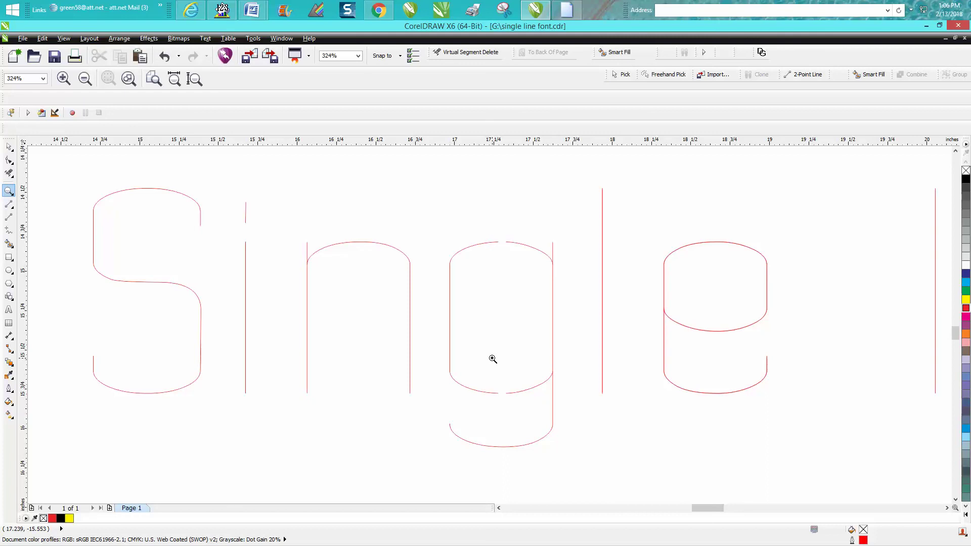